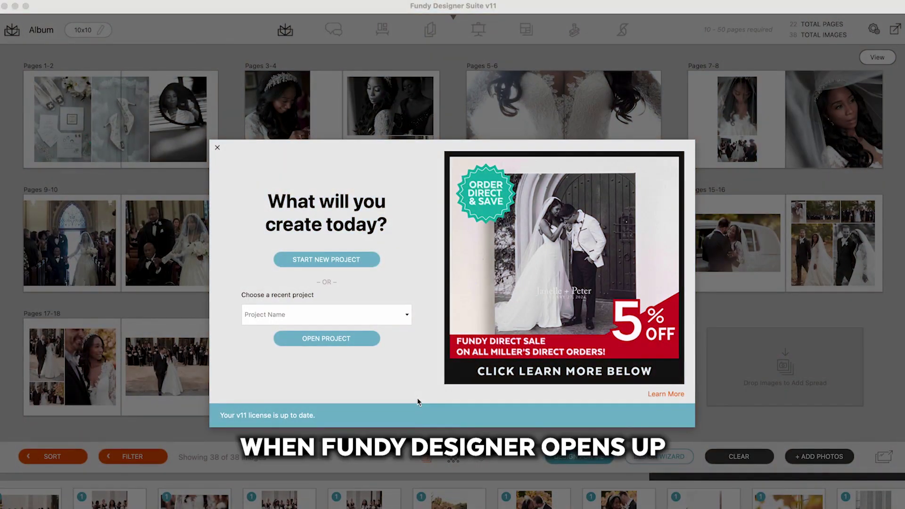
Start a new project named 'Wedding Tutorial', keeping the Documents save location
click(353, 260)
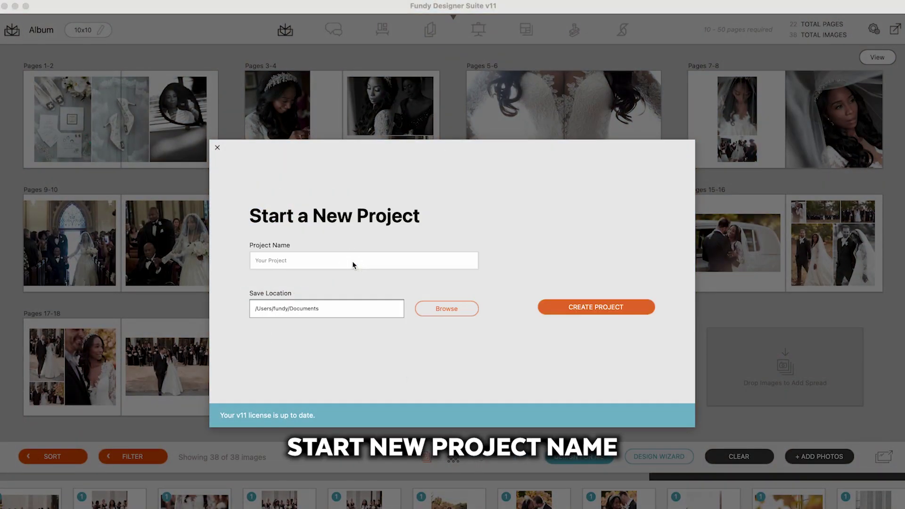
text(Wedding)
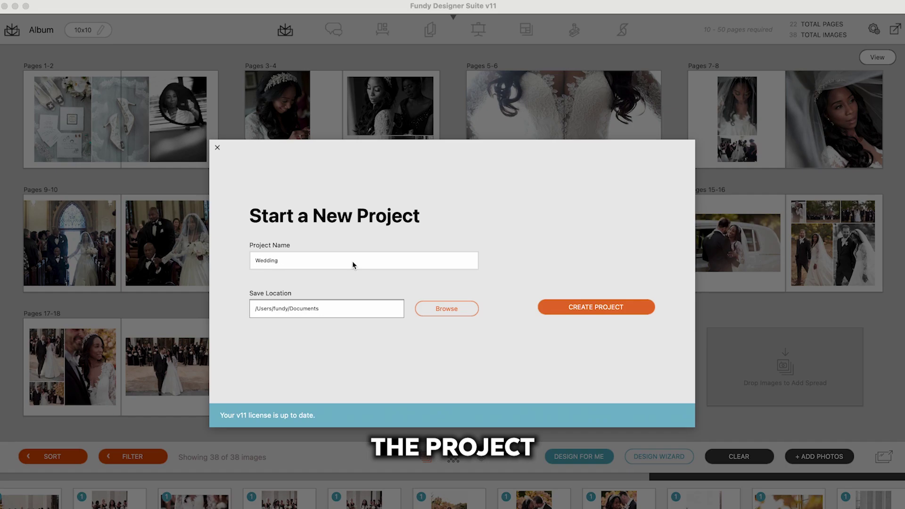
text( Tutorial)
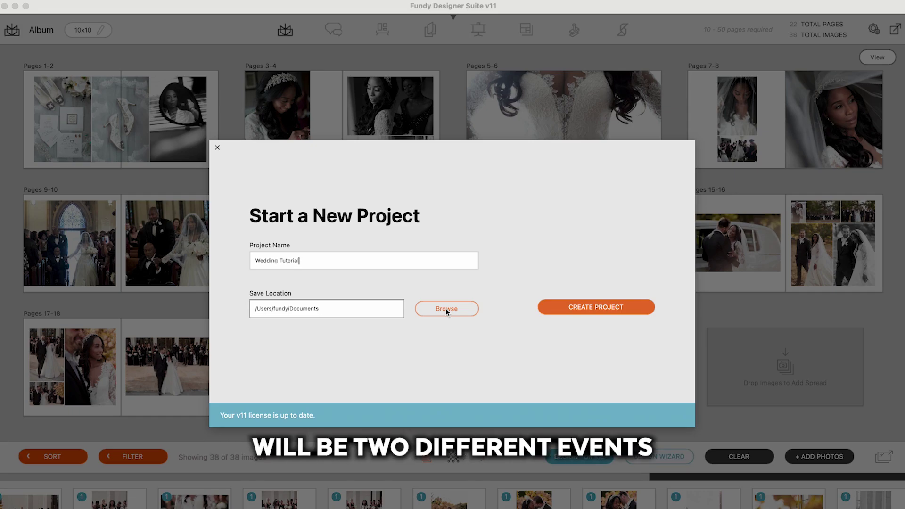
Create the project, import all 38 photos from the folder, and apply Intelligent Retouch
click(573, 307)
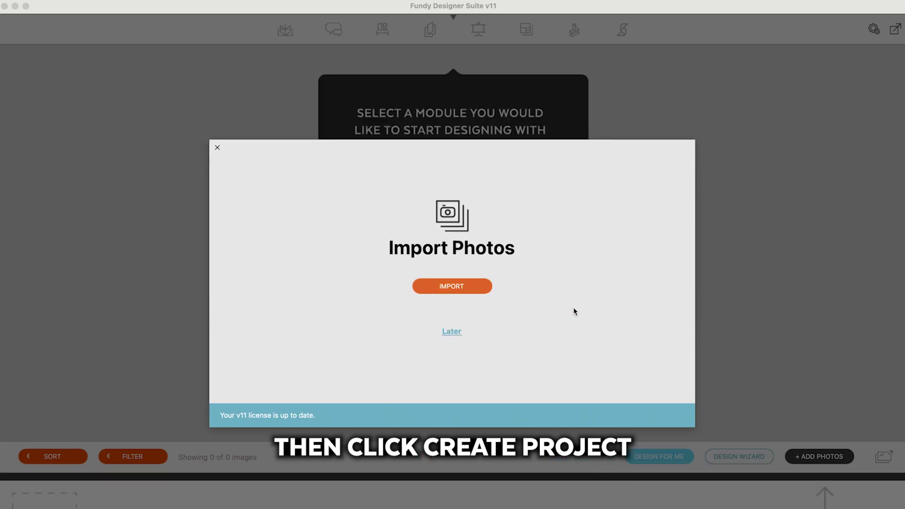
click(469, 289)
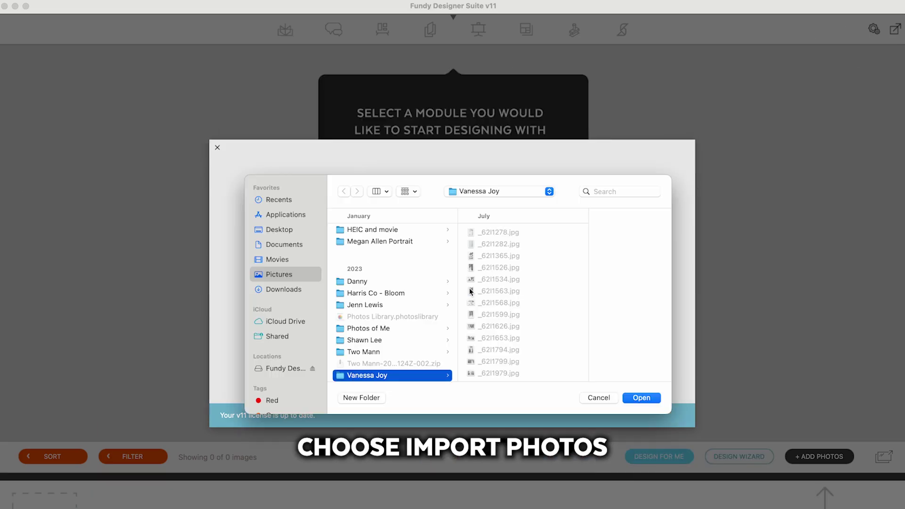
click(641, 398)
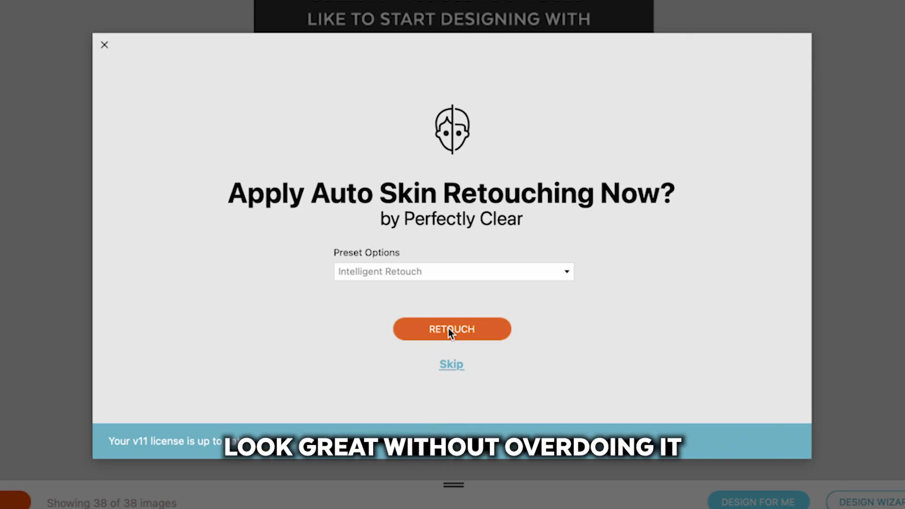
click(448, 328)
Try Engagement and Graduation shoot types, return to Wedding, and auto-design all products
click(398, 179)
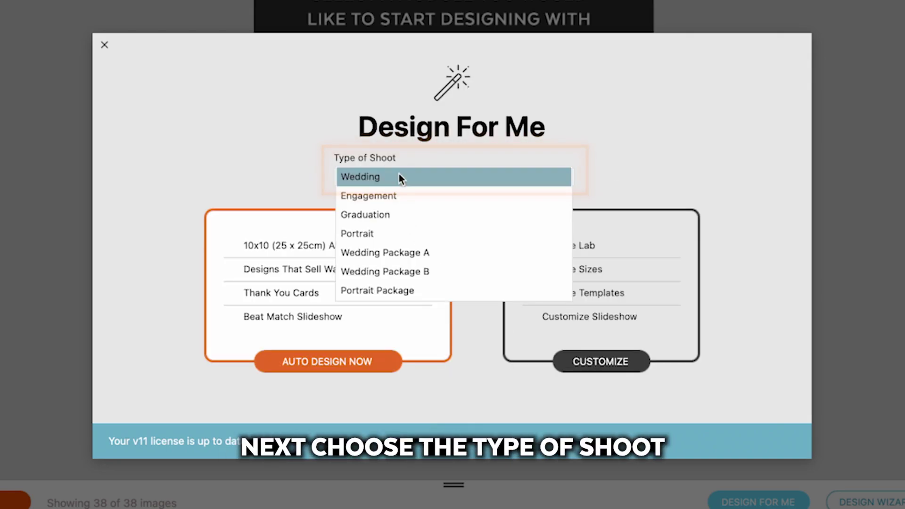
click(404, 196)
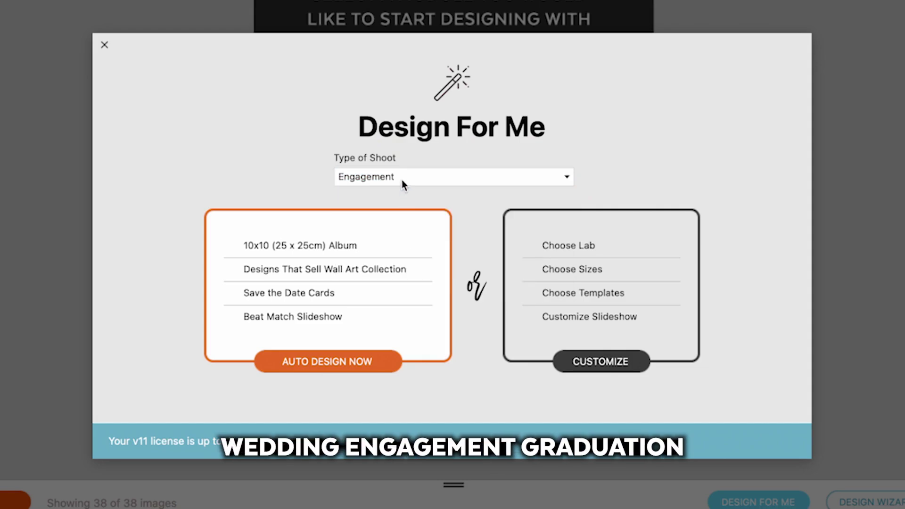
click(401, 180)
click(401, 209)
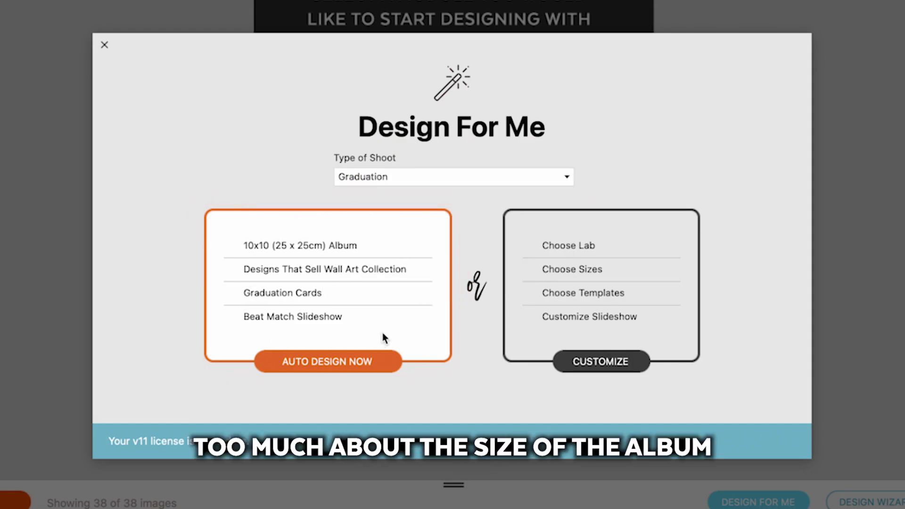
click(386, 177)
click(386, 176)
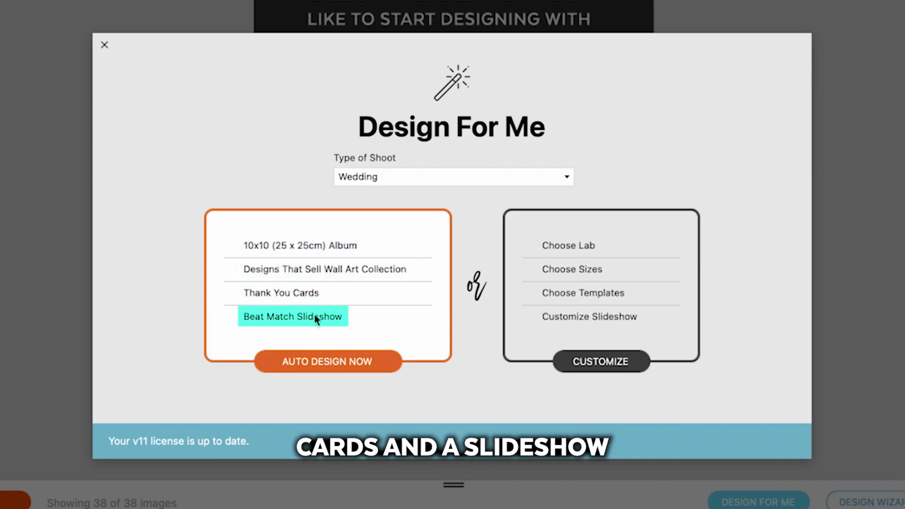
click(357, 364)
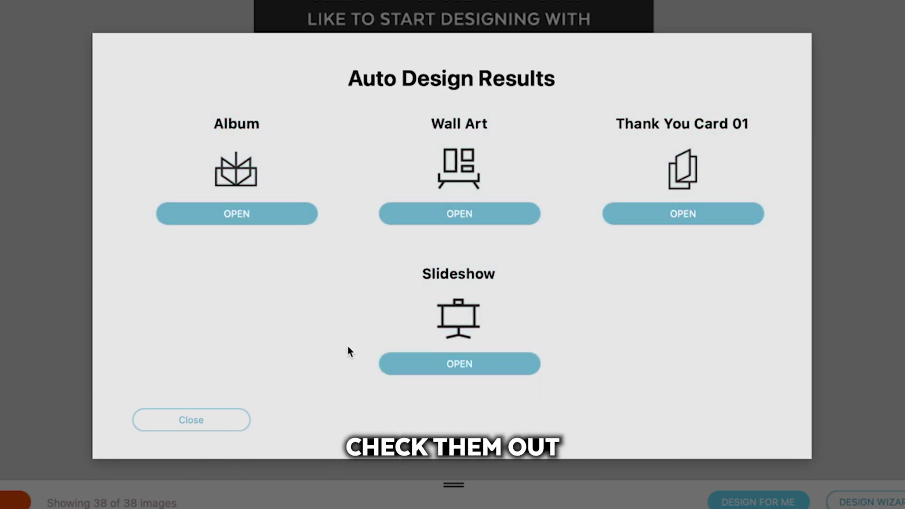
In the auto-designed album's size options, browse the print companies and choose one
click(271, 212)
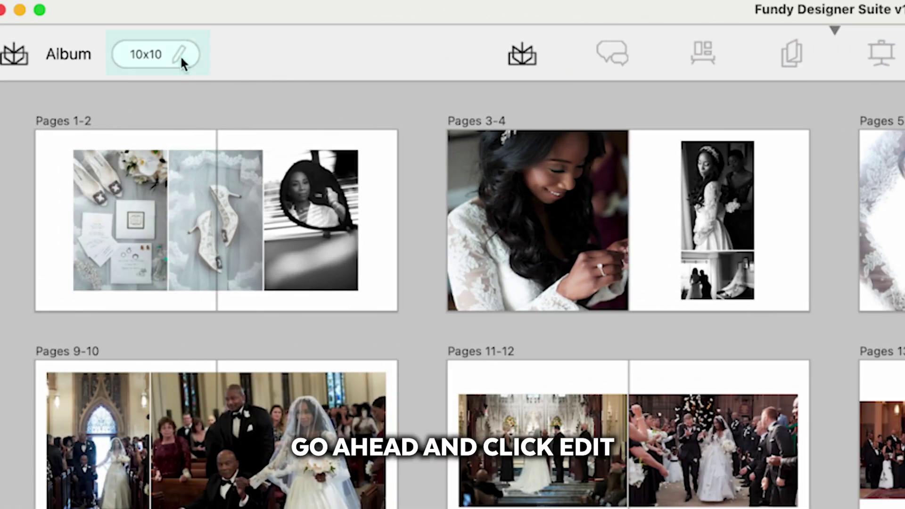
click(180, 53)
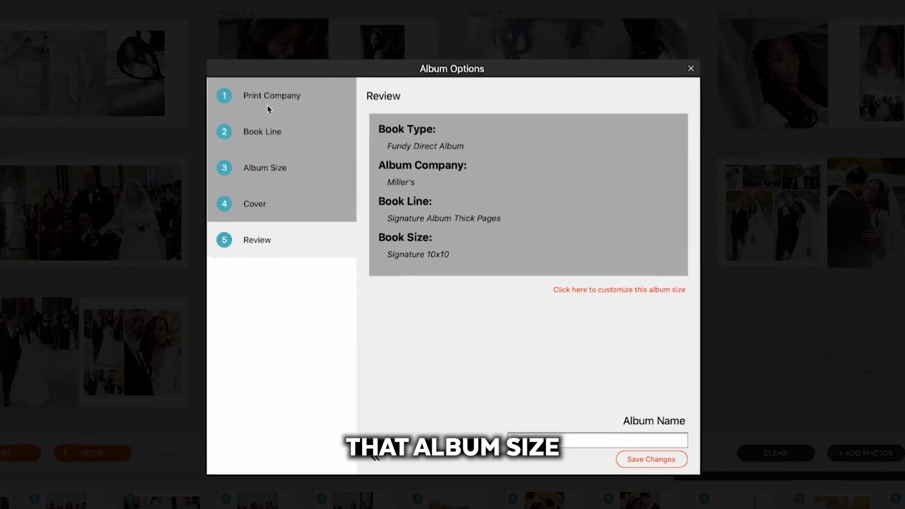
click(291, 140)
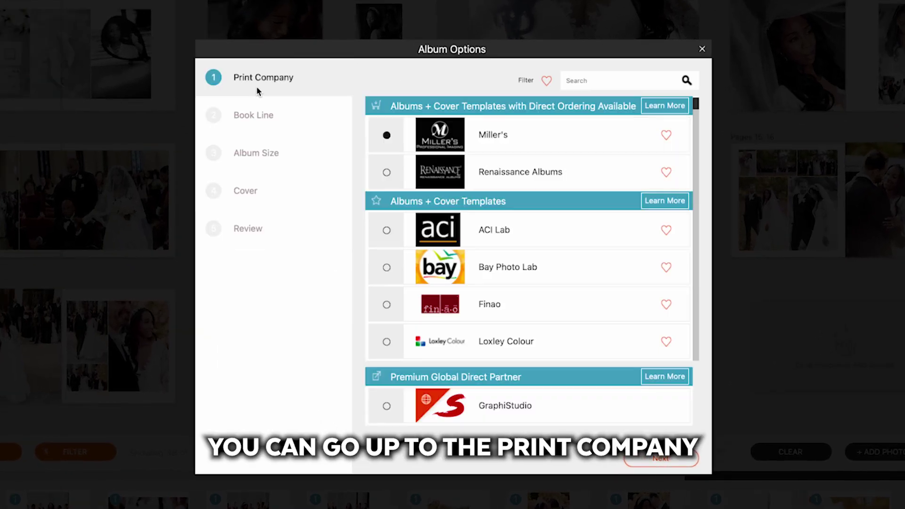
scroll(493, 230, down, 5)
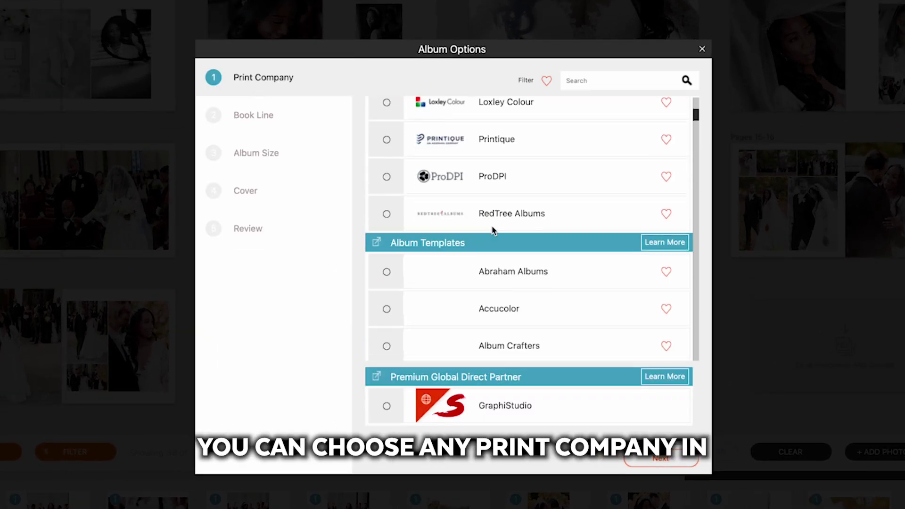
scroll(494, 231, up, 5)
scroll(492, 231, down, 1)
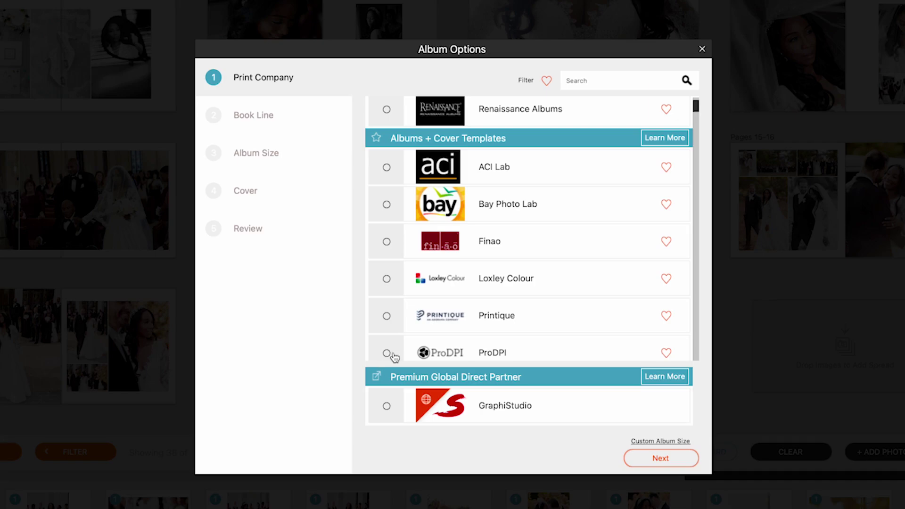
click(387, 316)
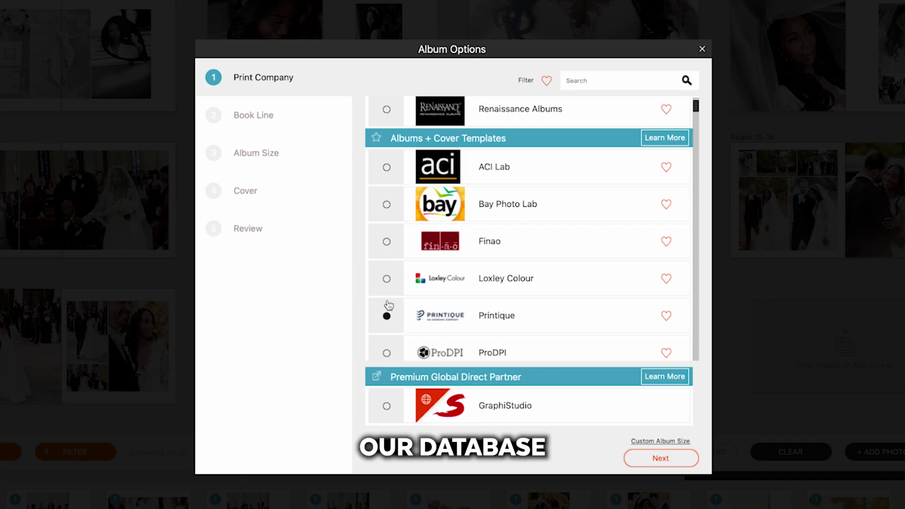
click(386, 280)
scroll(408, 288, down, 3)
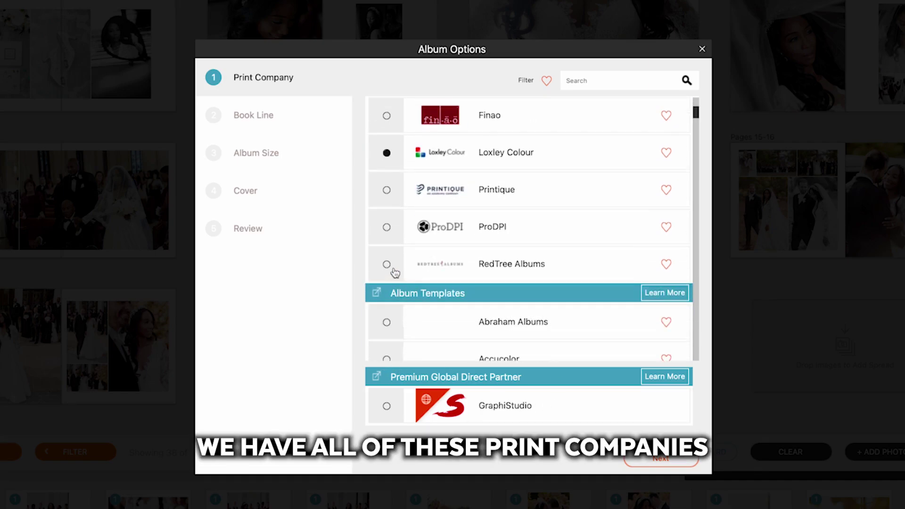
click(659, 467)
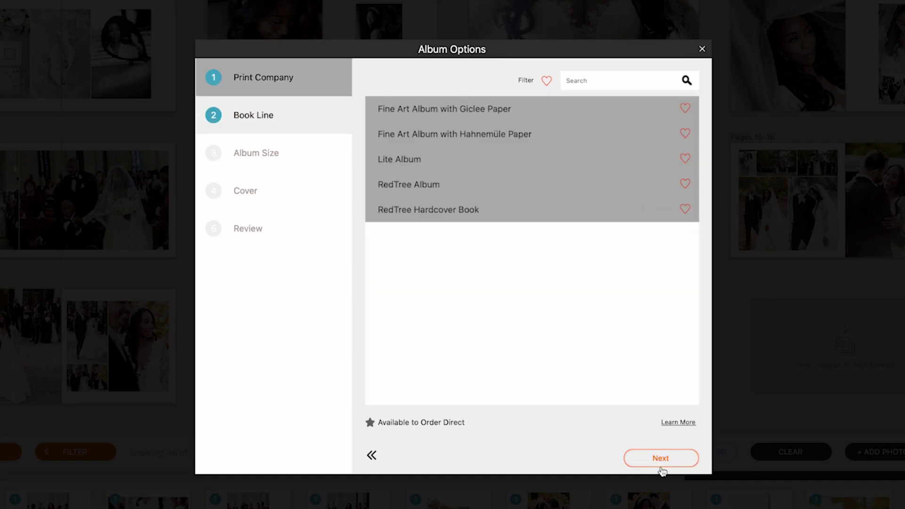
Choose the RedTree Album line, 12x9 size and Cameo Cutout H1 cover, then review
click(445, 185)
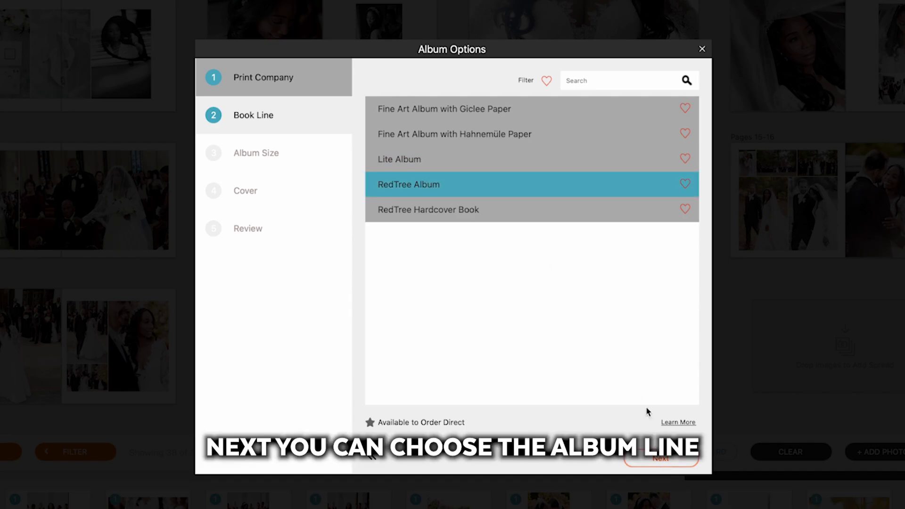
click(673, 464)
click(523, 259)
scroll(592, 275, down, 1)
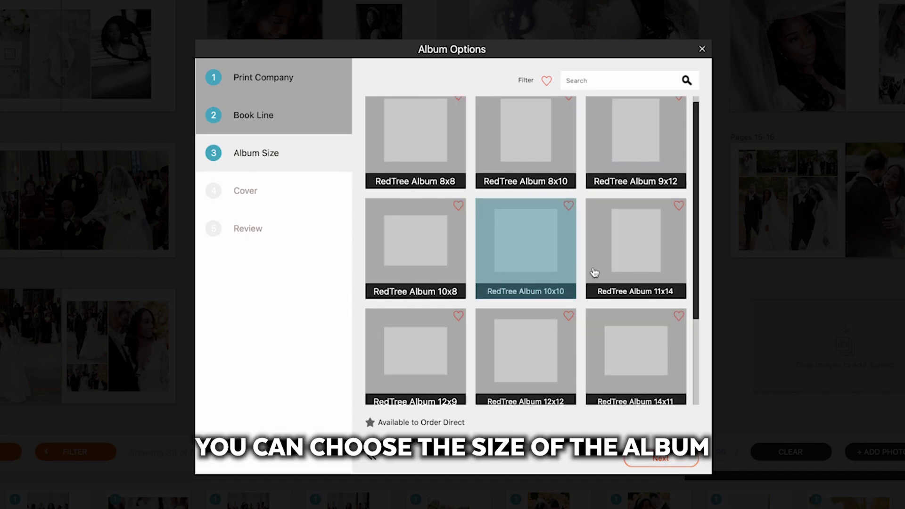
click(414, 360)
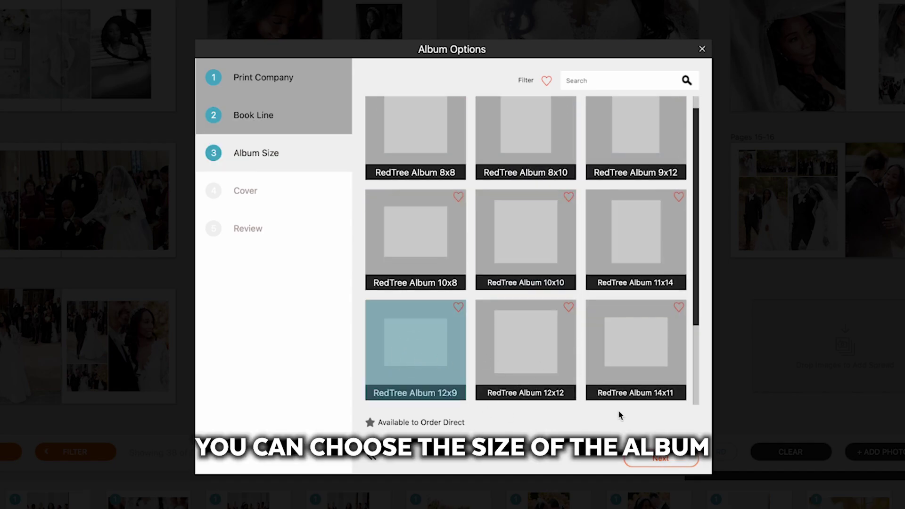
click(654, 463)
click(418, 145)
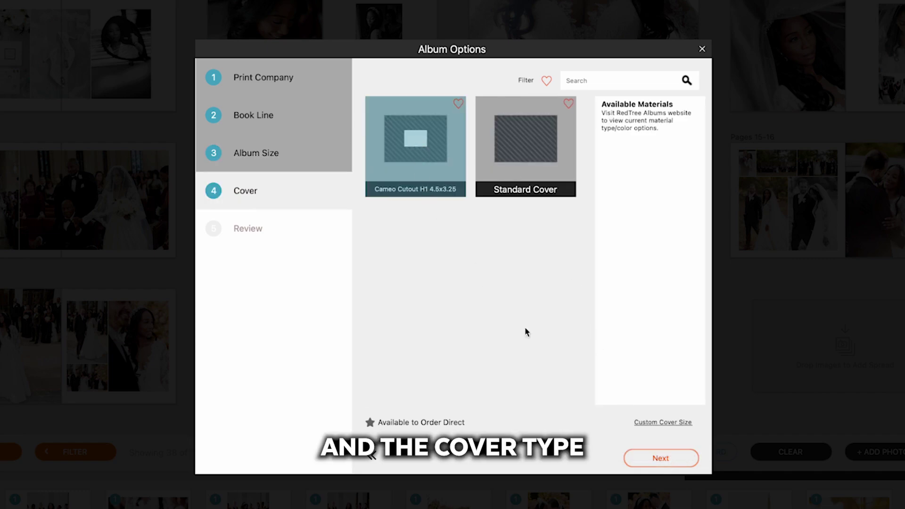
click(649, 464)
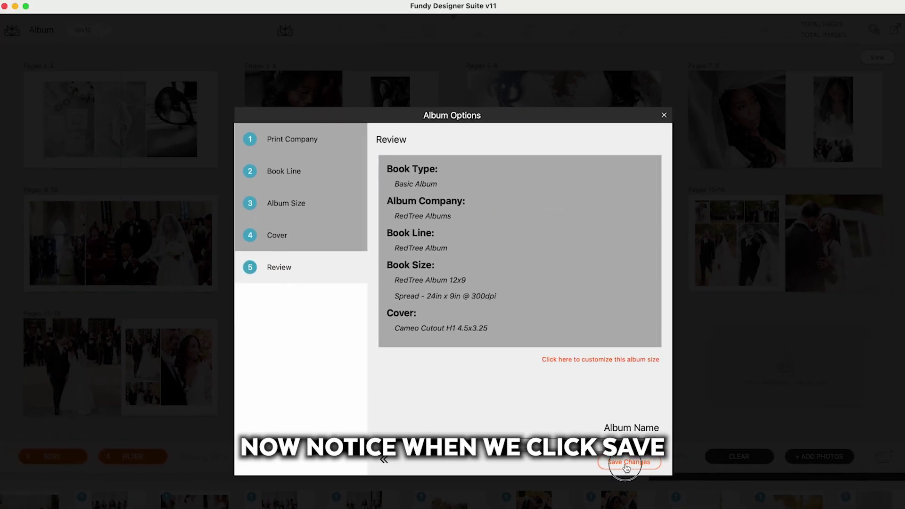
Apply the 12x9 album settings and place the couple-by-the-car photo into the cover cutout
click(659, 459)
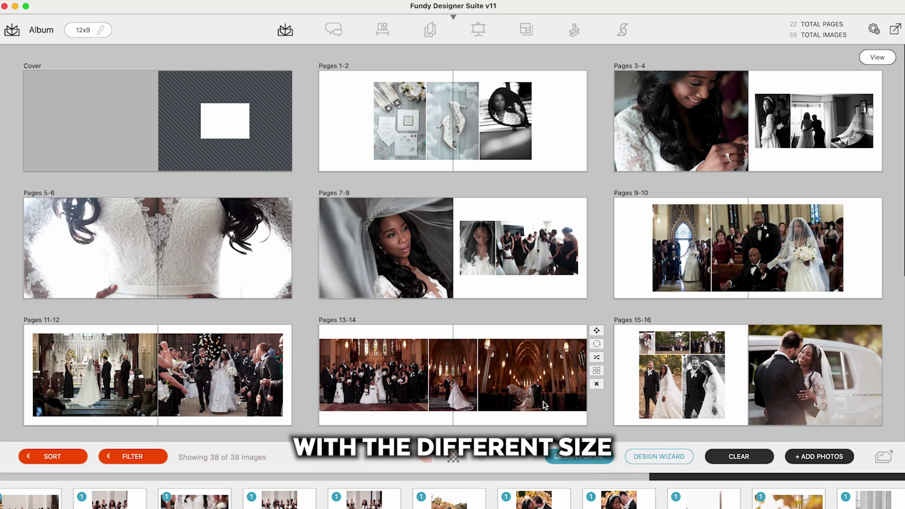
scroll(588, 337, down, 1)
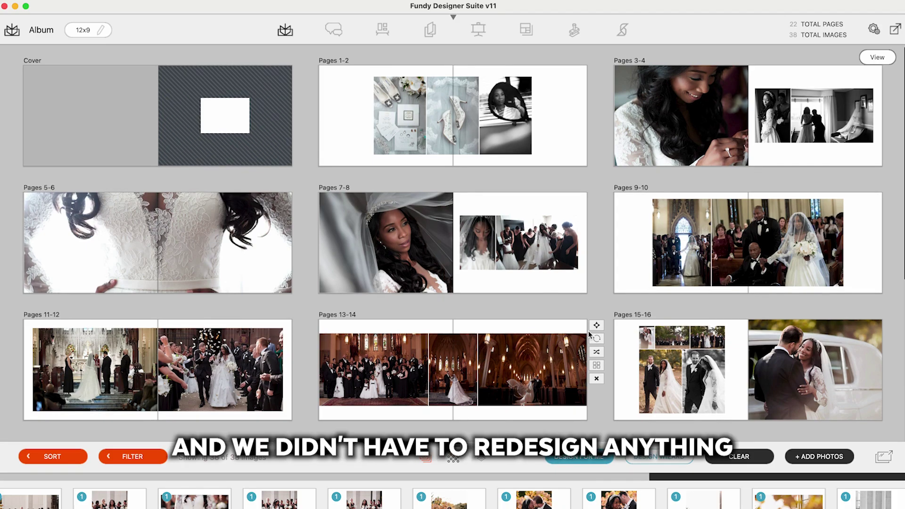
drag(833, 379, 220, 114)
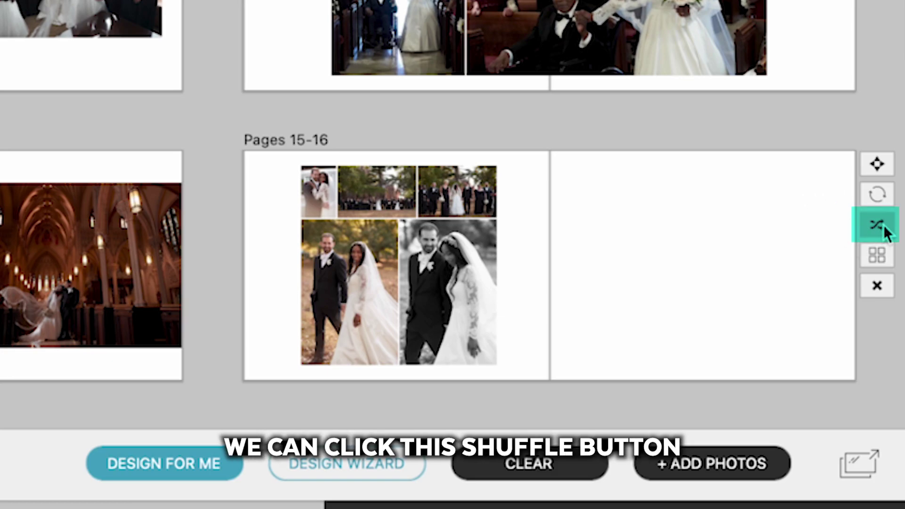
Reshuffle spread 15-16's layout twice and bring up its alternative Album Layouts
click(877, 225)
click(877, 224)
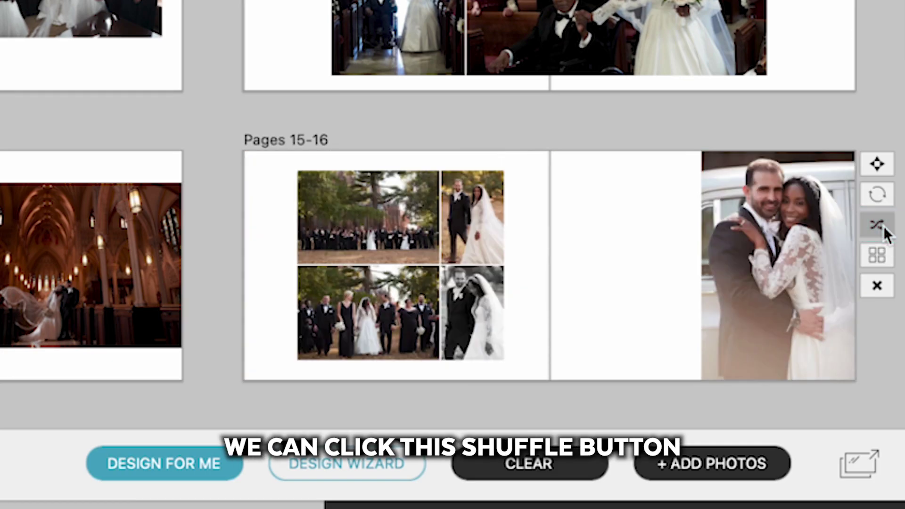
click(877, 255)
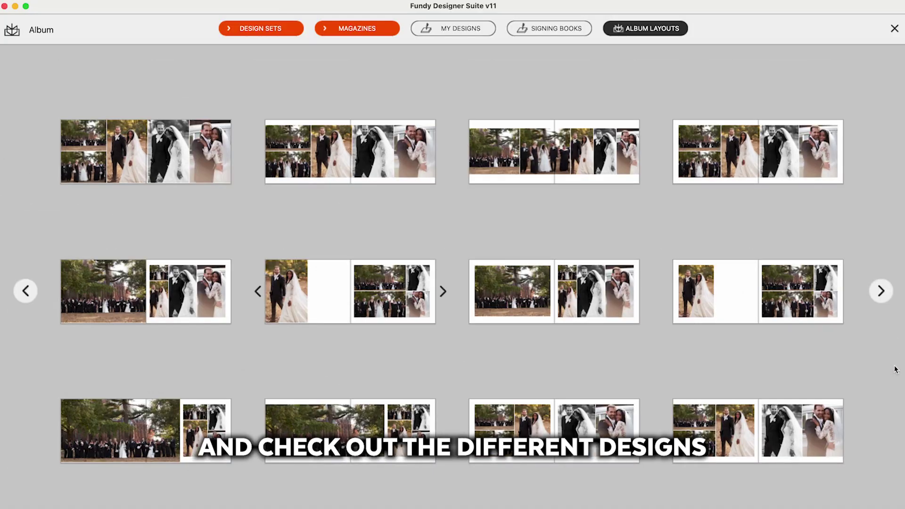
Apply the chosen layout to Pages 15-16 and narrow the group photo from the right
mouse_move(277, 433)
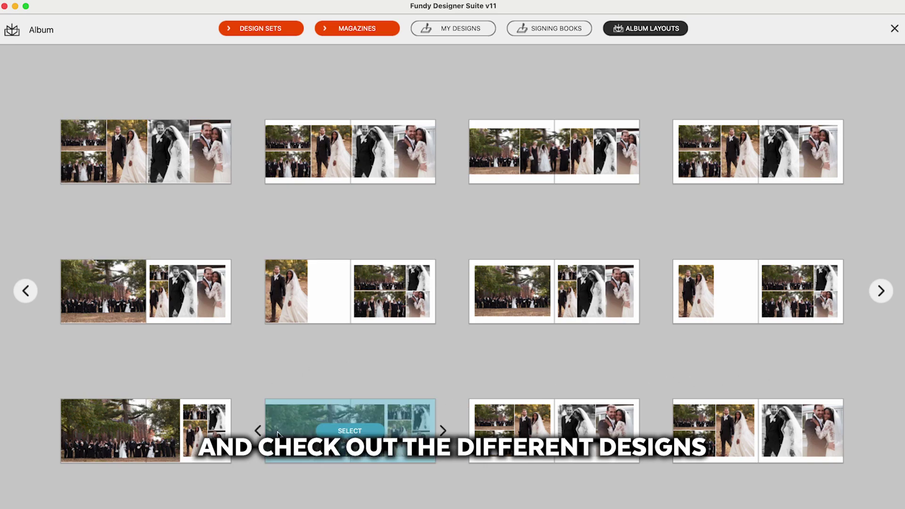
click(337, 432)
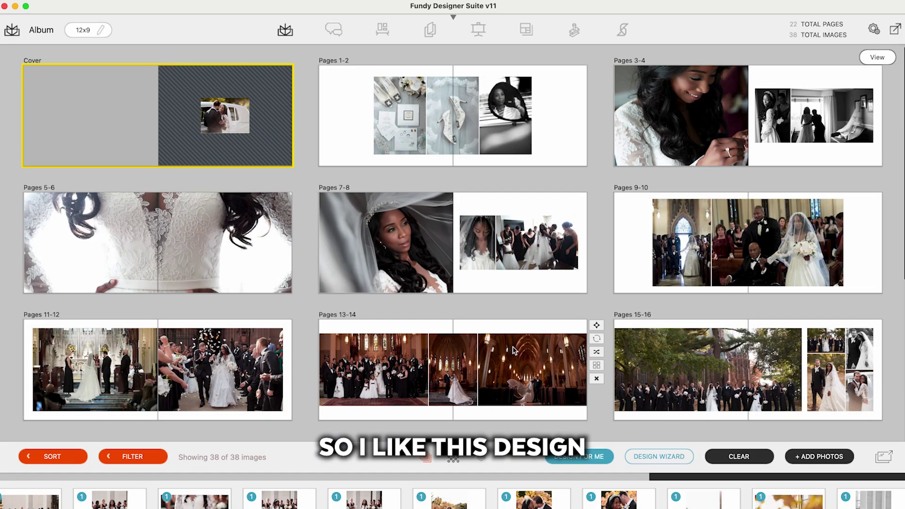
scroll(705, 338, down, 1)
drag(703, 337, 705, 322)
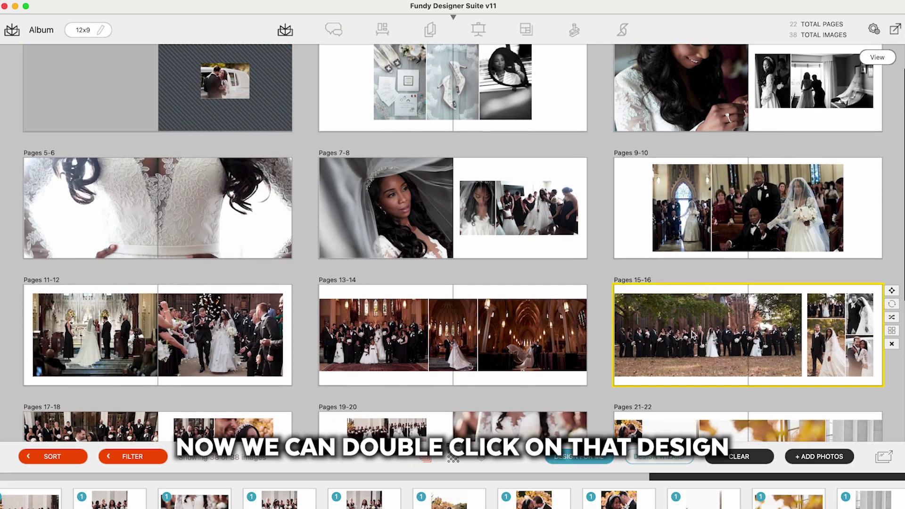
double_click(693, 334)
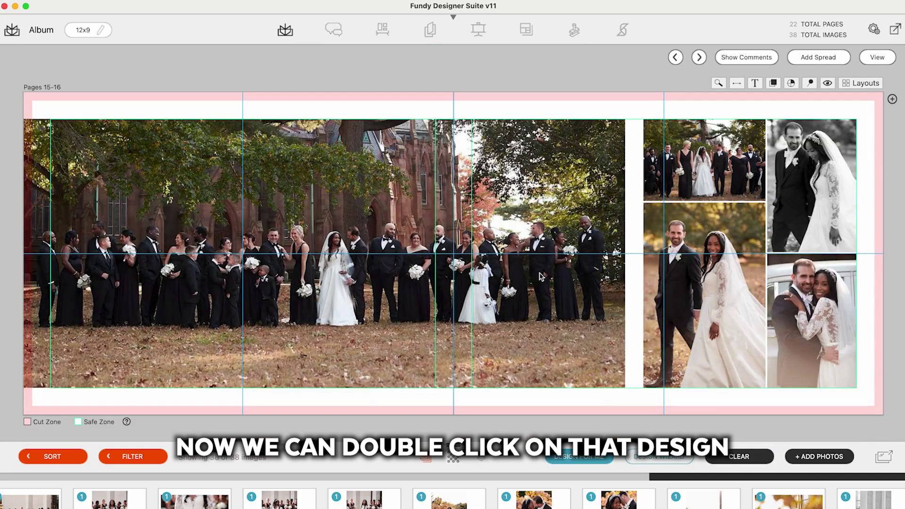
click(540, 277)
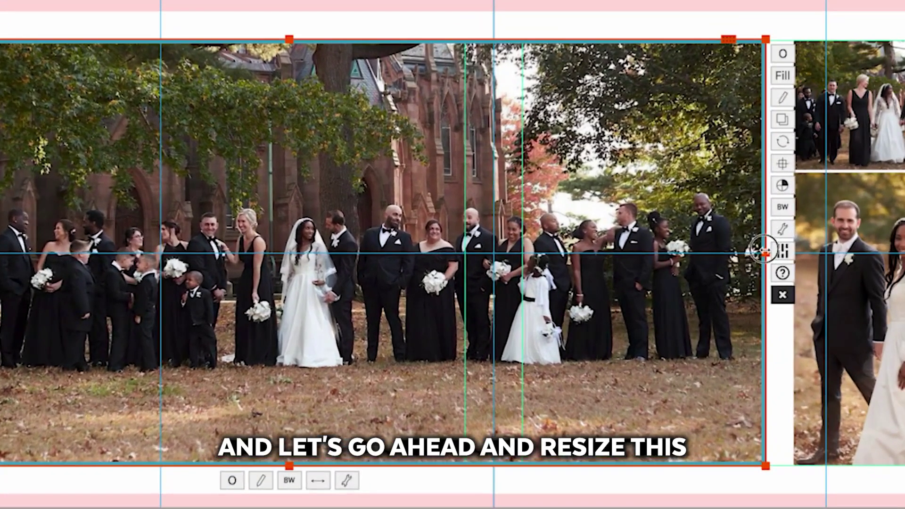
drag(623, 250, 556, 248)
drag(656, 245, 626, 251)
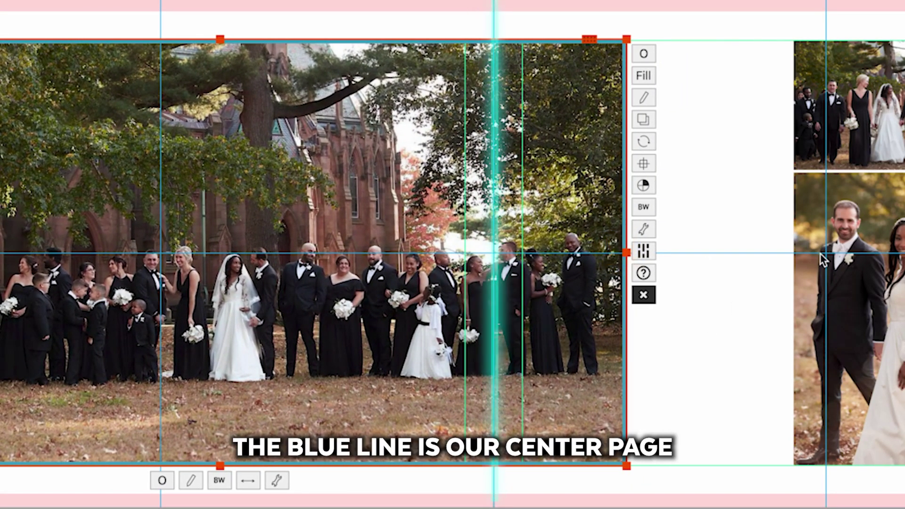
Widen the right-page collage, re-crop its couple photos, and make the black-and-white one taller
click(796, 253)
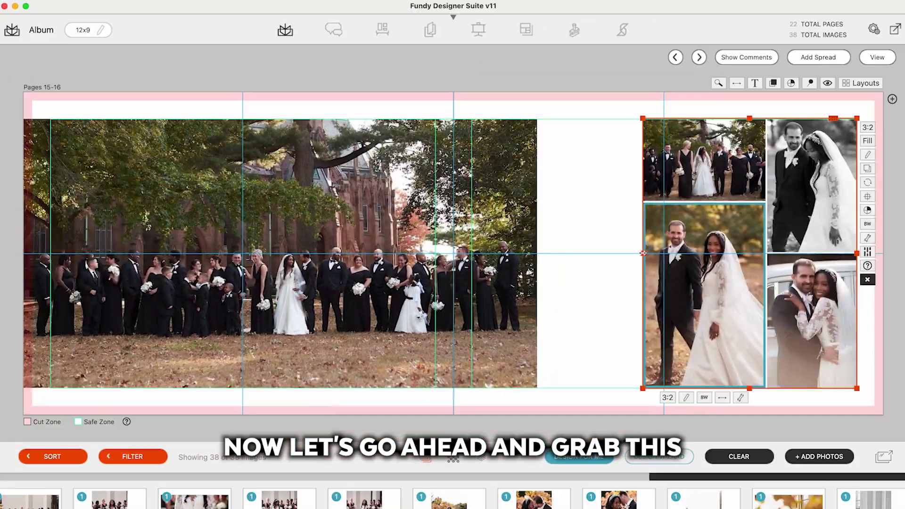
drag(642, 253, 539, 260)
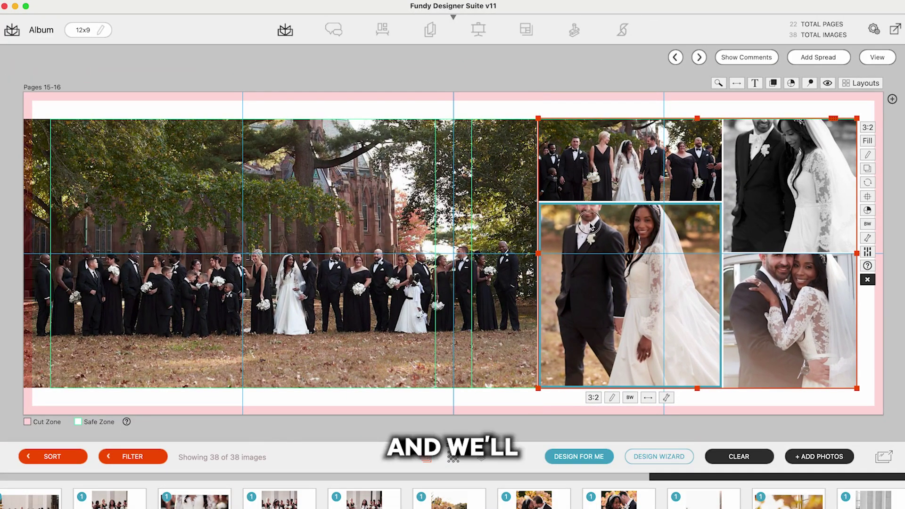
drag(589, 222, 670, 270)
drag(764, 283, 767, 305)
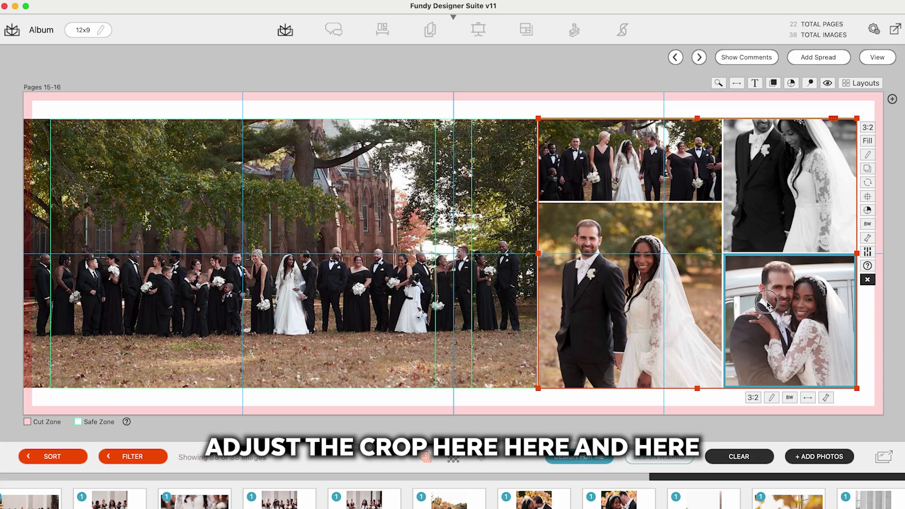
drag(764, 119, 768, 175)
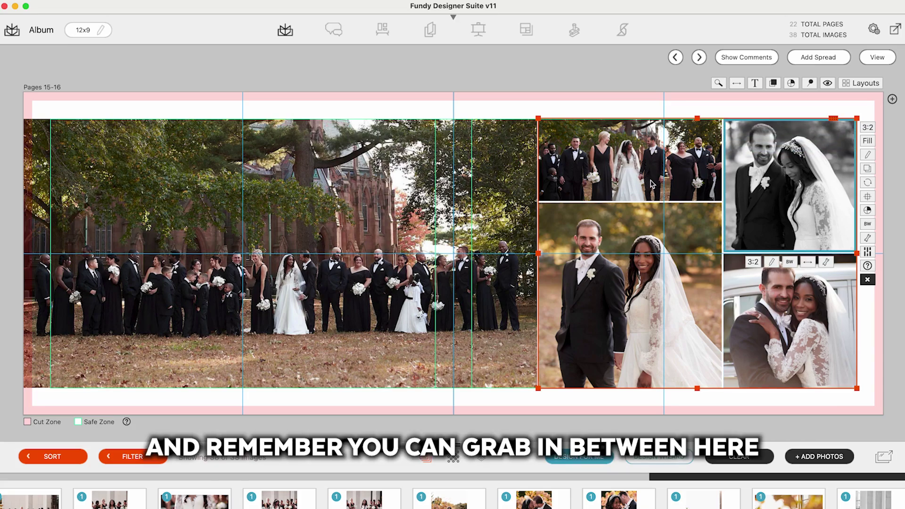
mouse_move(791, 254)
mouse_down()
mouse_move(791, 194)
mouse_move(796, 264)
mouse_up()
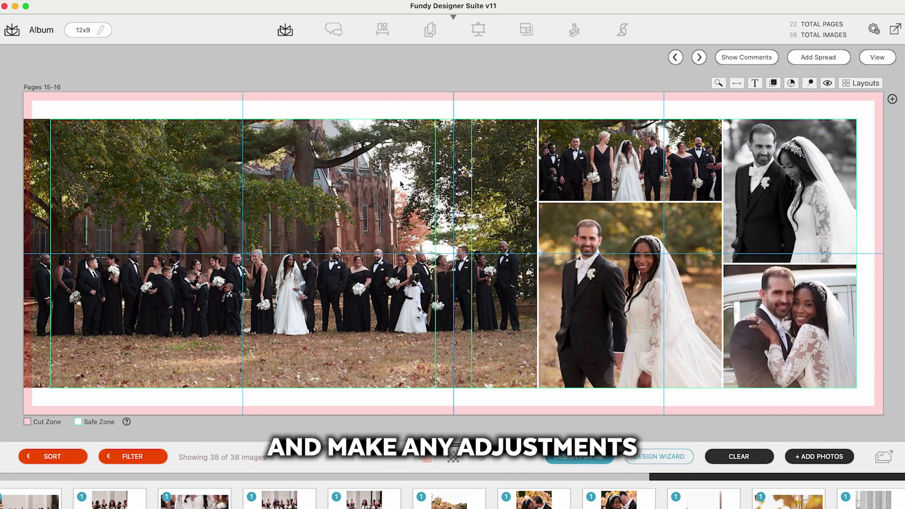
Return to the all-spreads overview, review the 22 pages, and bring up export options
click(876, 57)
scroll(570, 122, down, 3)
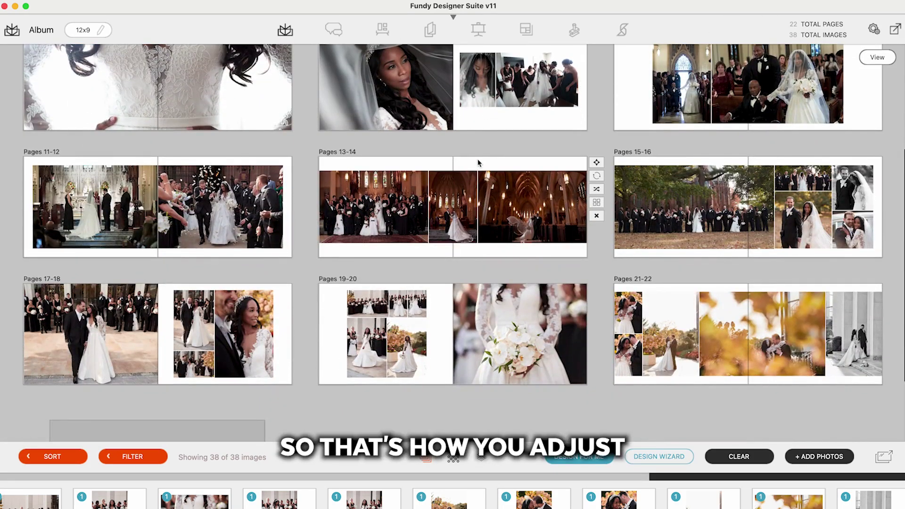
scroll(511, 239, up, 3)
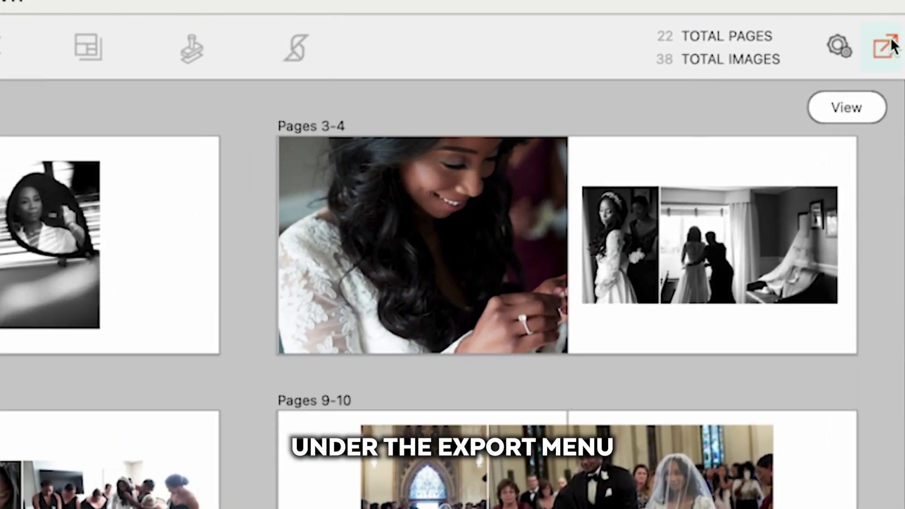
click(894, 30)
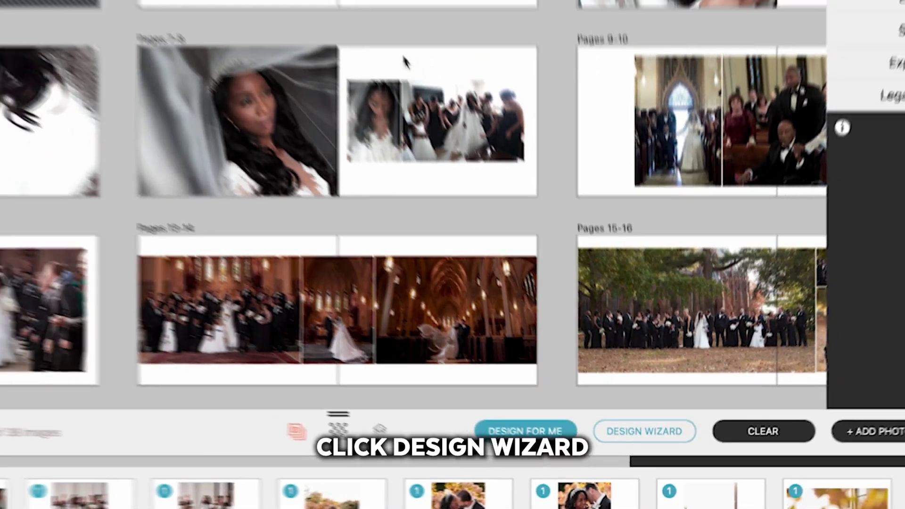
Save the album settings as the Wedding preset in the Design Wizard, then reset to New Preset
click(577, 390)
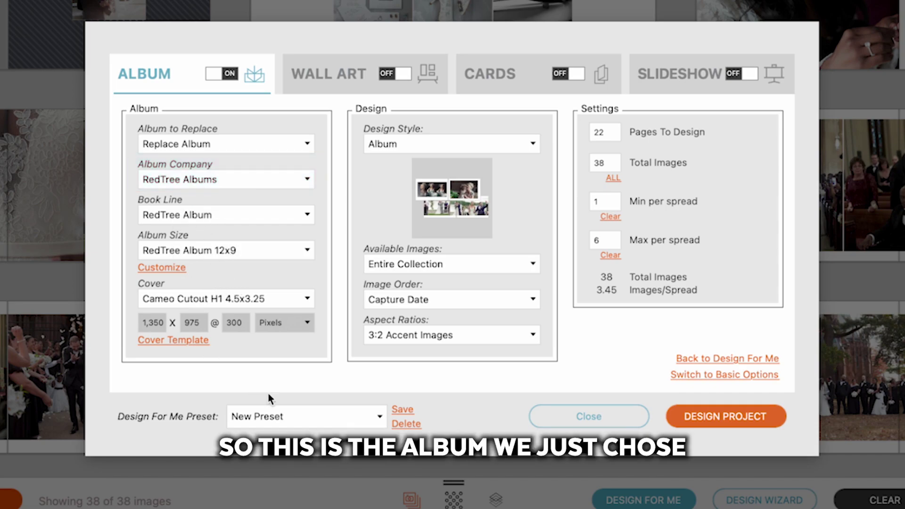
click(300, 419)
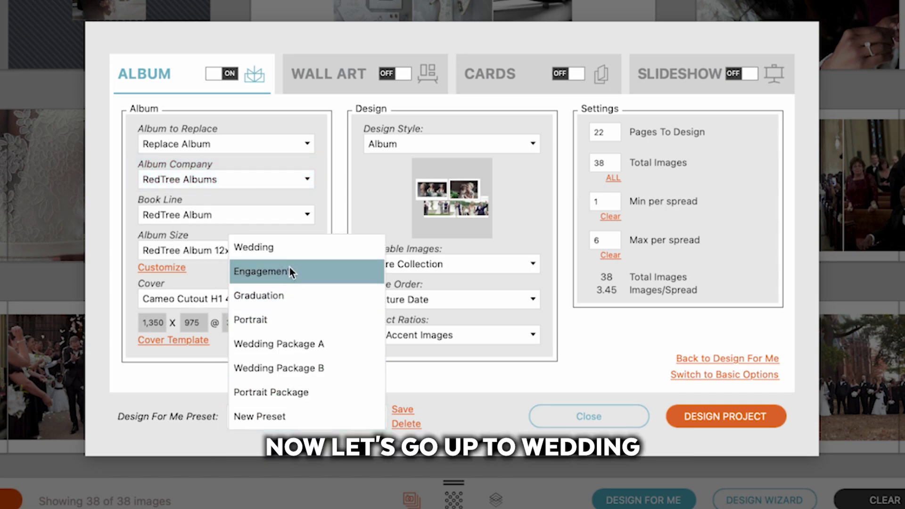
click(289, 246)
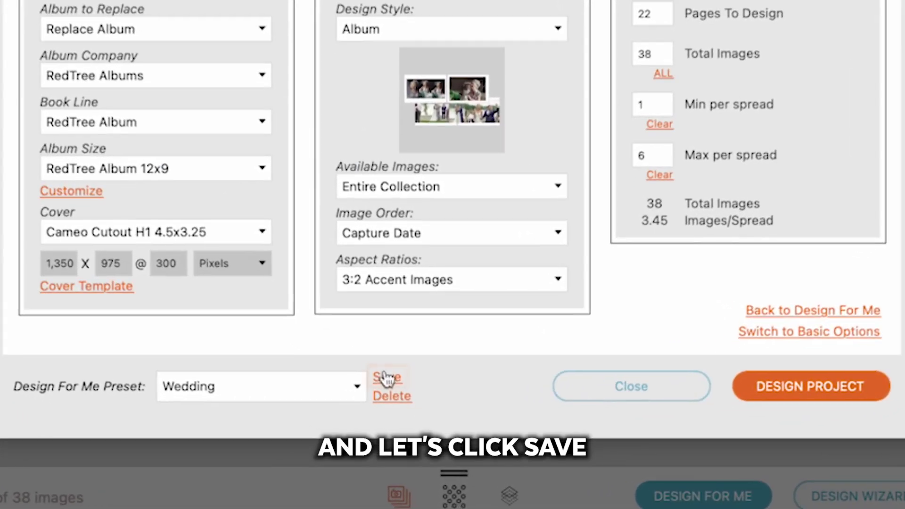
click(397, 408)
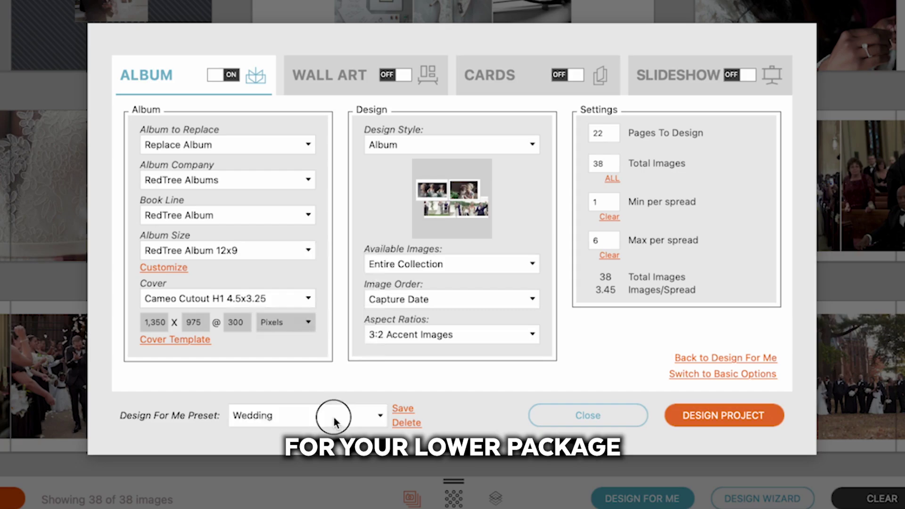
click(373, 401)
click(334, 417)
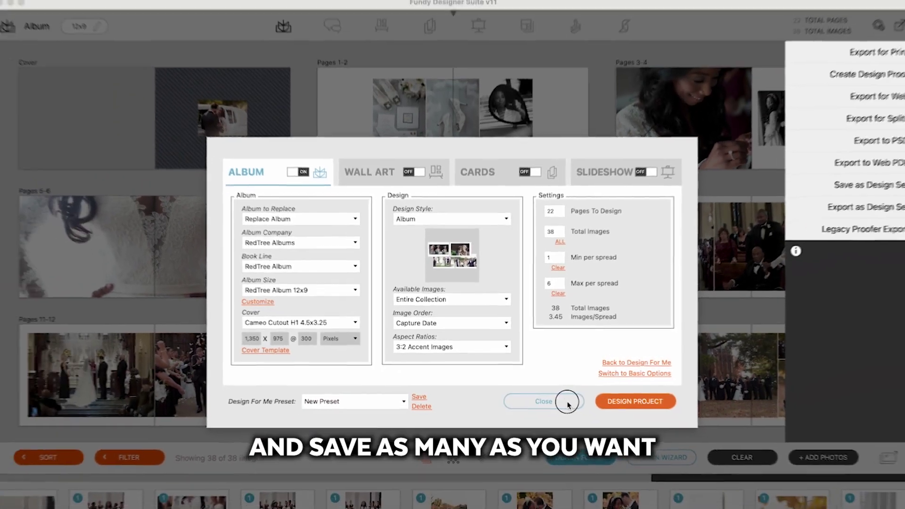
click(587, 415)
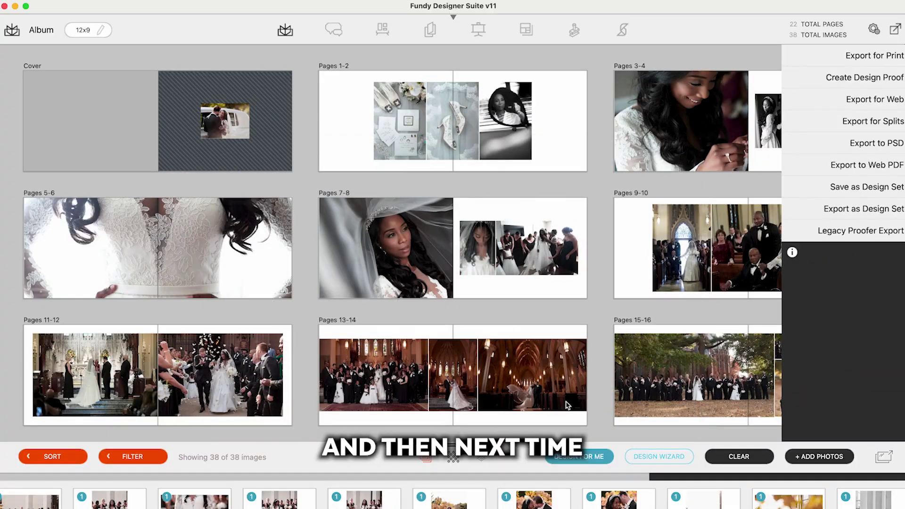
click(585, 456)
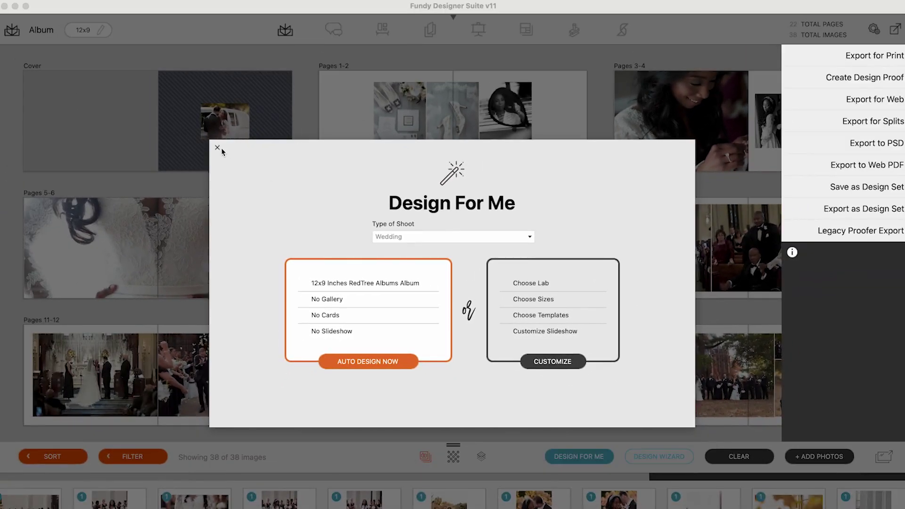
click(218, 148)
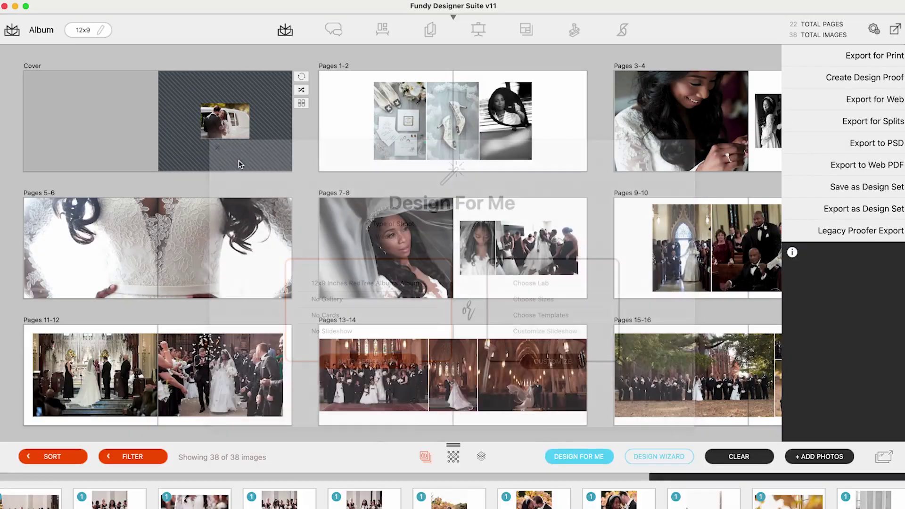
Enable wall art in the Design Wizard with the Designs That Sell style
click(650, 456)
click(377, 170)
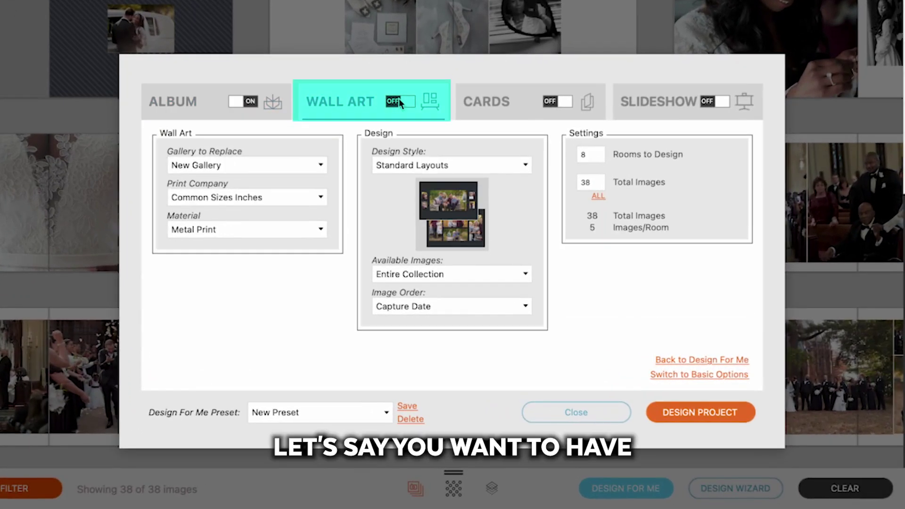
click(398, 101)
click(434, 163)
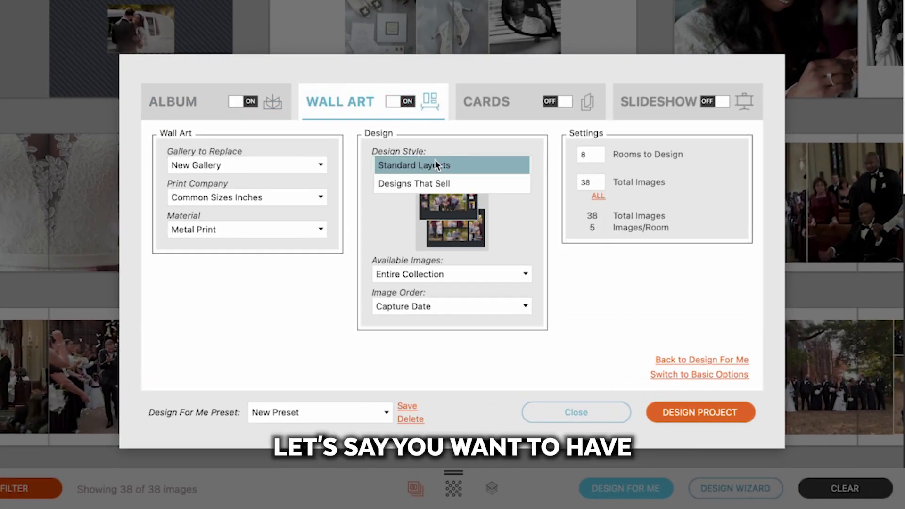
click(438, 181)
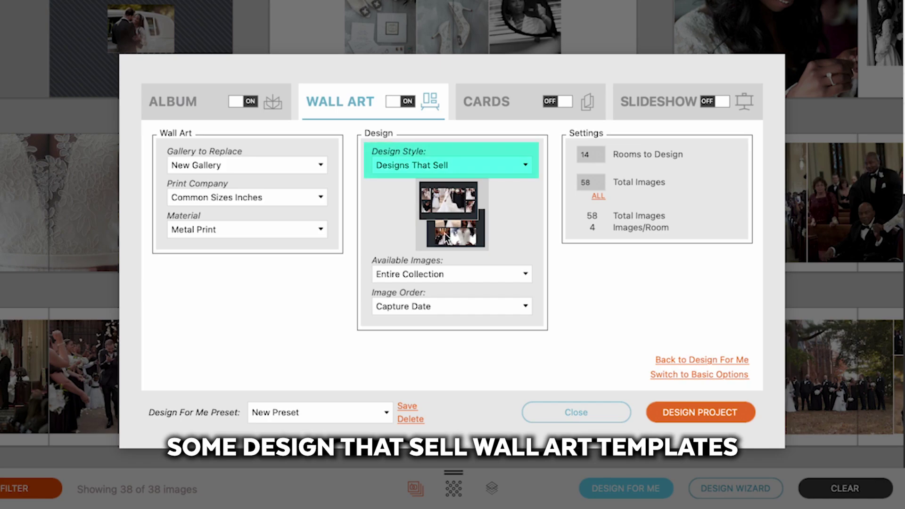
Enable Thank You cards and a Wedding Album IPS Slideshow, then pick the Wedding preset
click(499, 106)
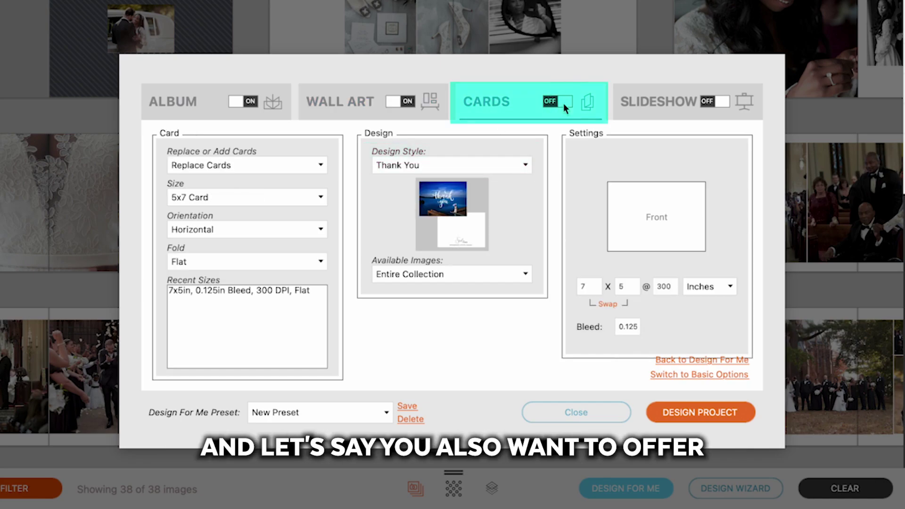
click(564, 104)
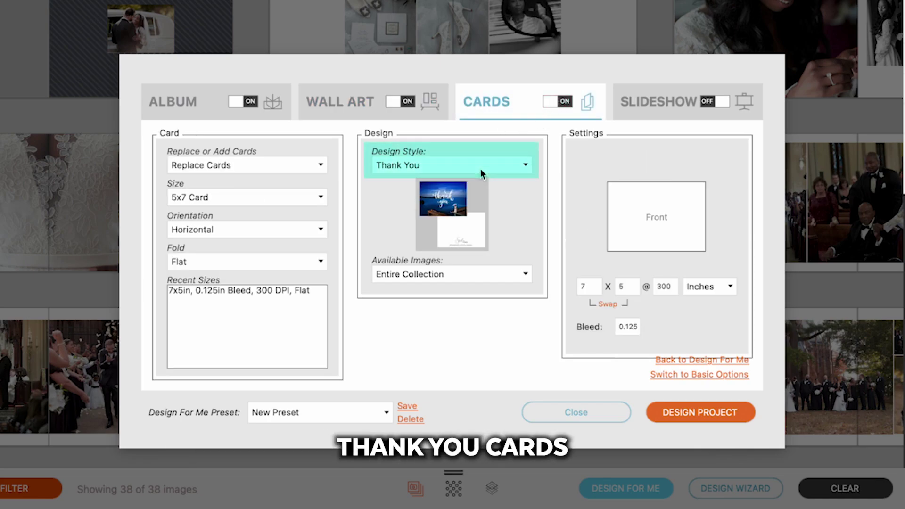
click(645, 110)
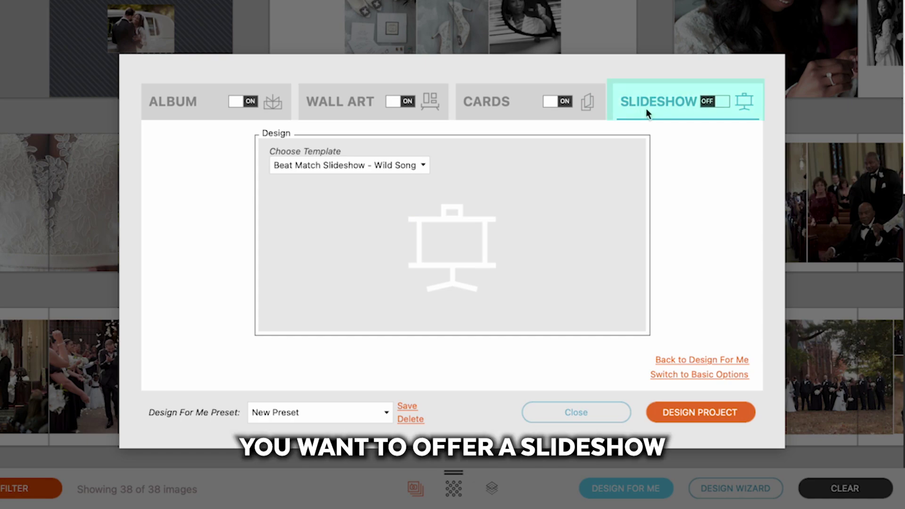
click(704, 103)
click(405, 165)
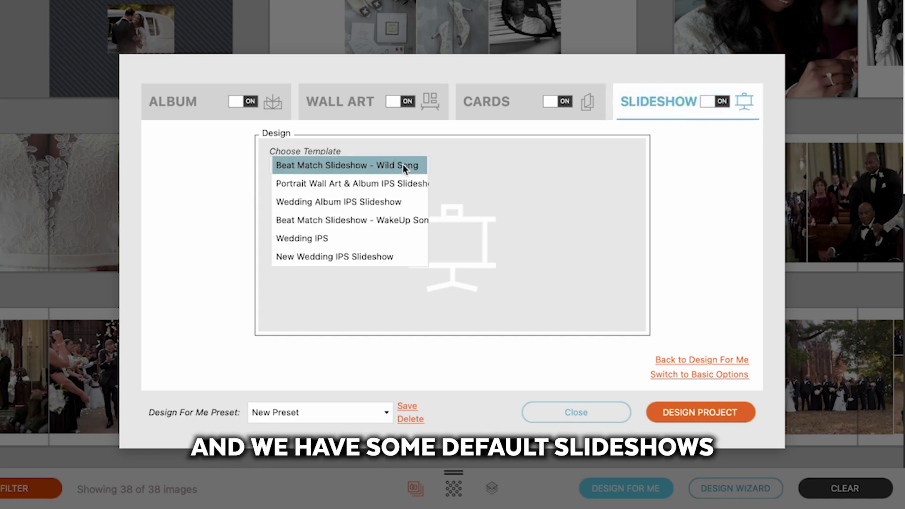
click(389, 201)
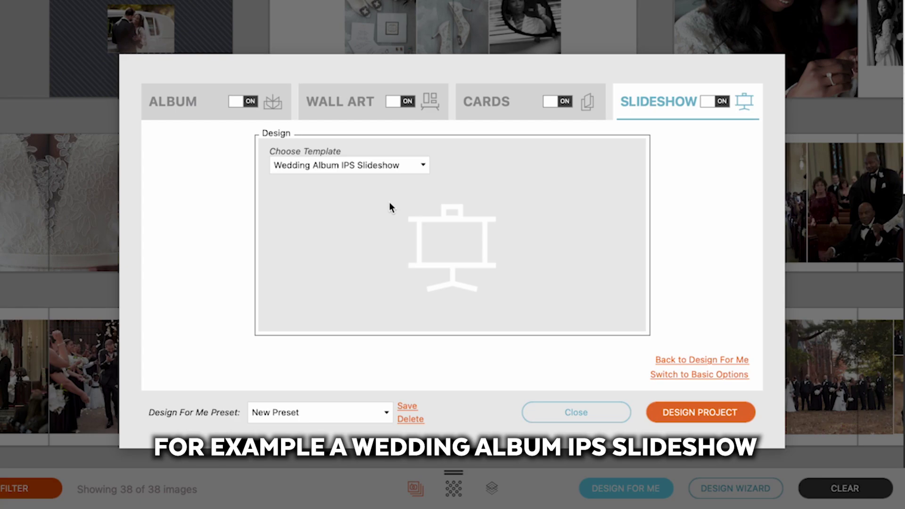
click(311, 409)
Assign these settings to the Wedding preset and confirm all four products in Design For Me
click(306, 259)
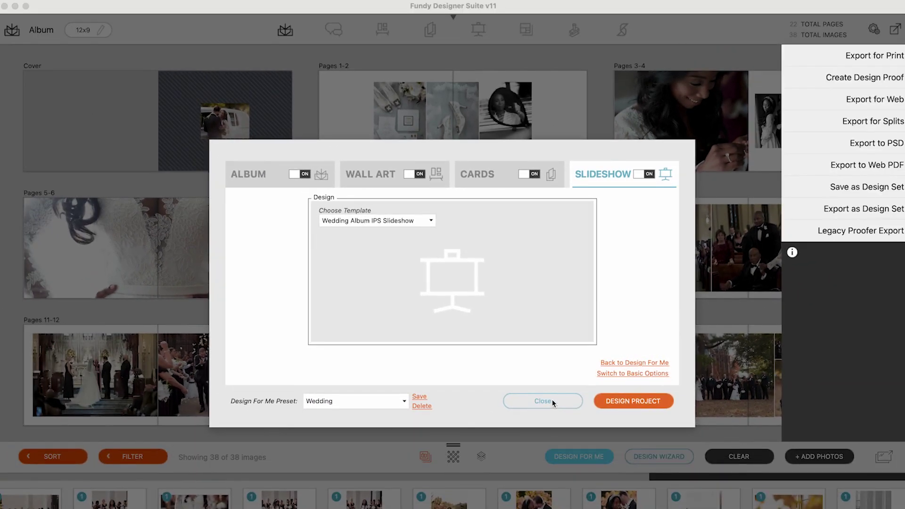
click(552, 399)
click(579, 456)
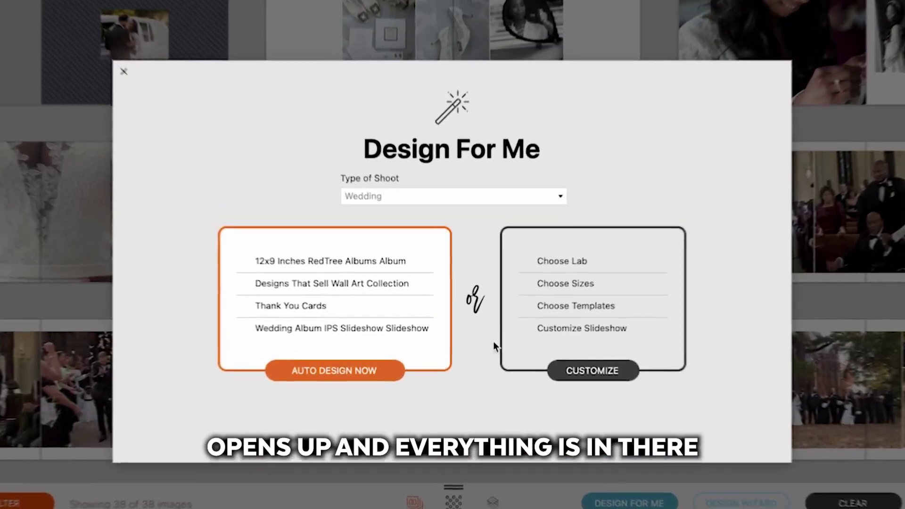